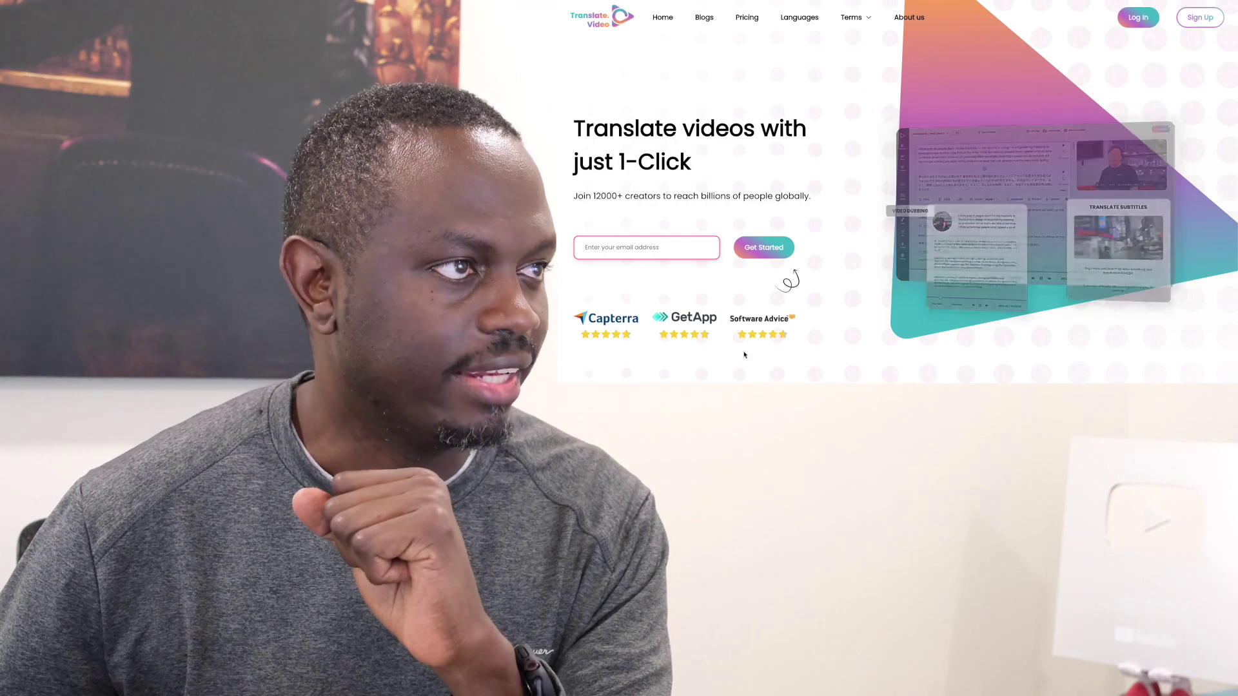
pyautogui.scroll(-5, 737, 134)
pyautogui.scroll(-2, 737, 134)
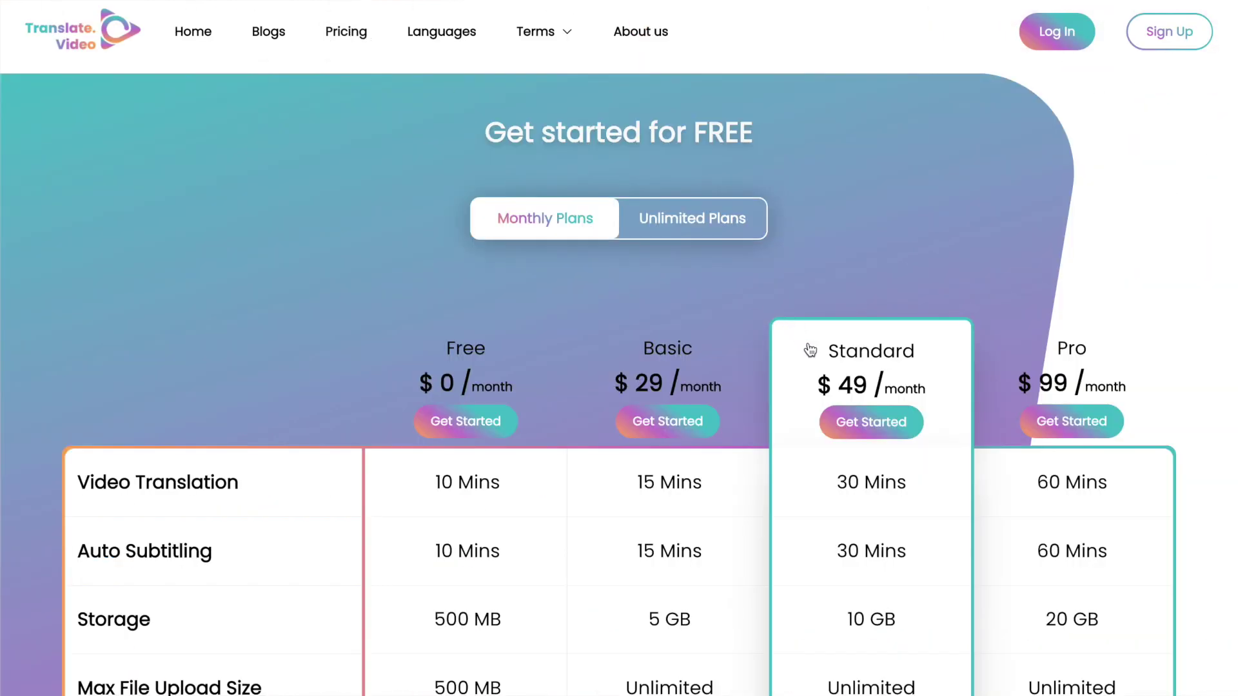
pyautogui.scroll(-2, 813, 358)
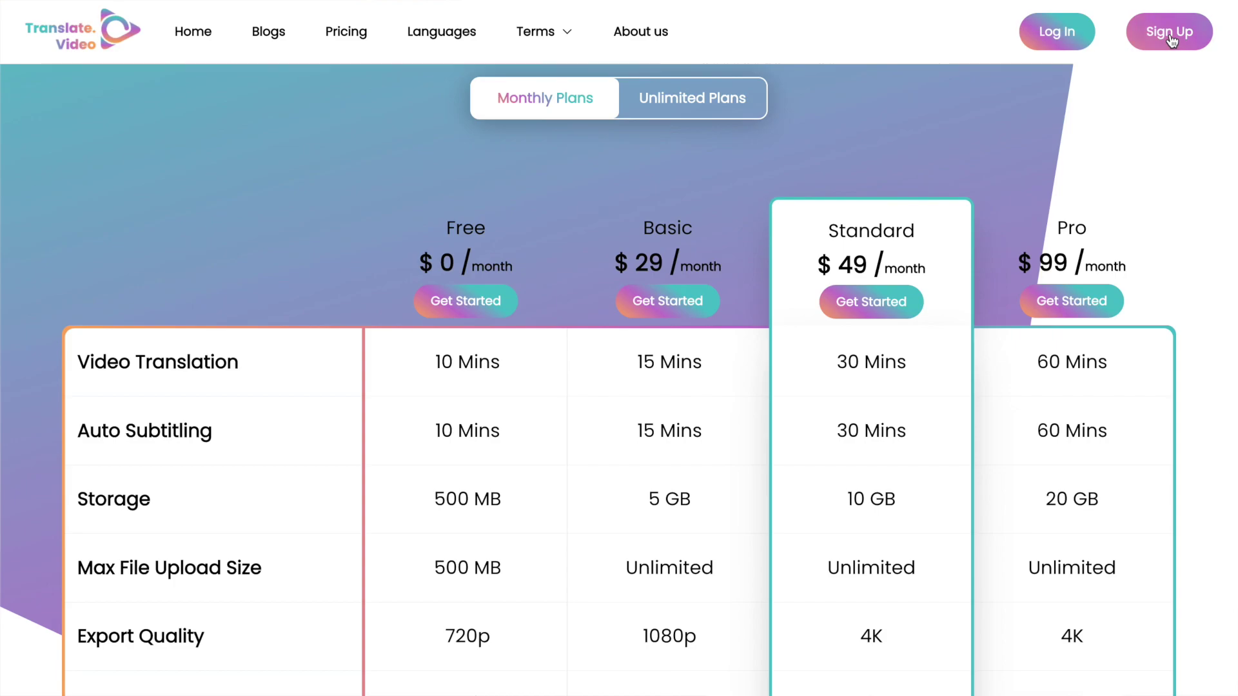
# - Sign up for a free account and go back from the editor to the Dashboard
pyautogui.click(1168, 33)
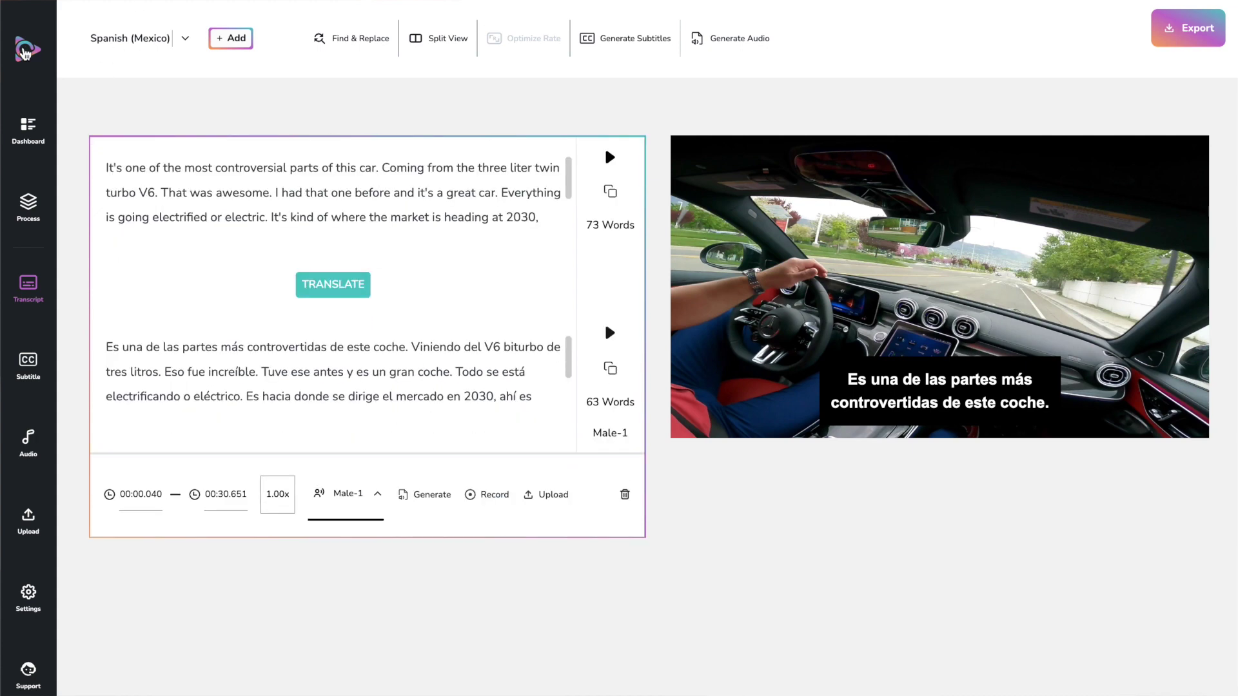
pyautogui.click(25, 52)
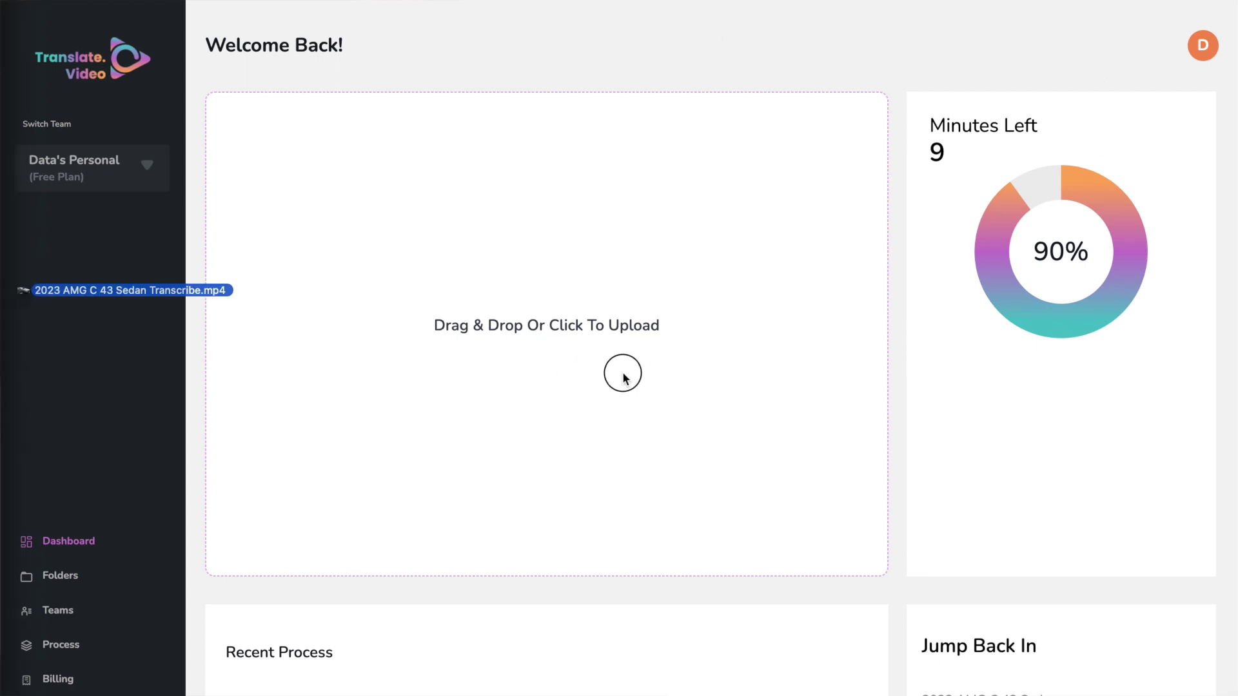
# - Upload the 2023 AMG C 43 Sedan .mp4 and proceed to the publish form's title field
pyautogui.moveTo(5, 291); pyautogui.dragTo(616, 381)
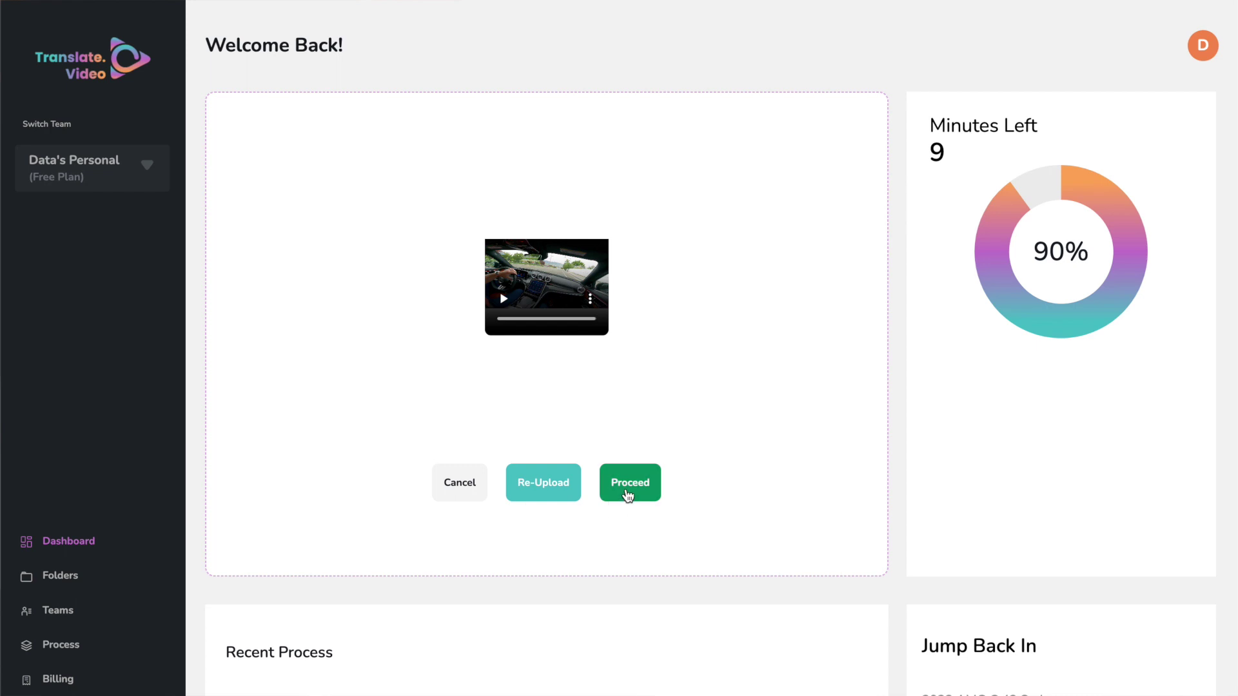
pyautogui.click(627, 485)
pyautogui.click(387, 495)
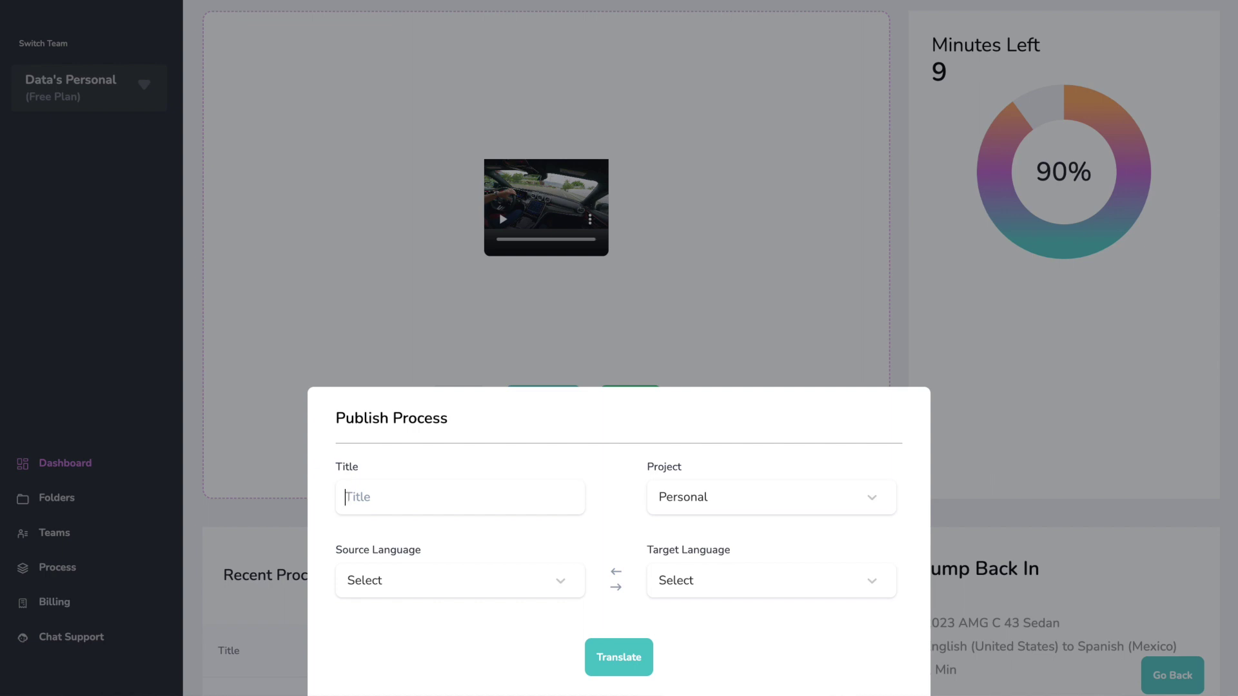
pyautogui.write('20223 amg c 43 sedan transcribed ingo')
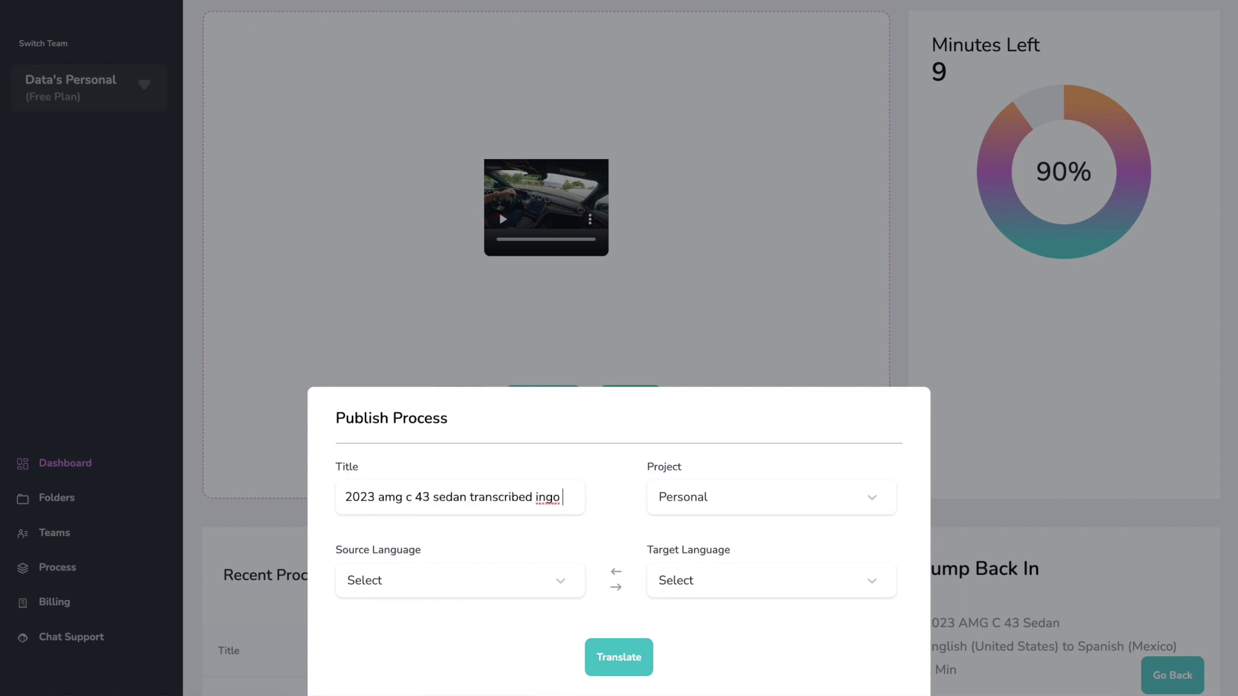
pyautogui.write('spanish')
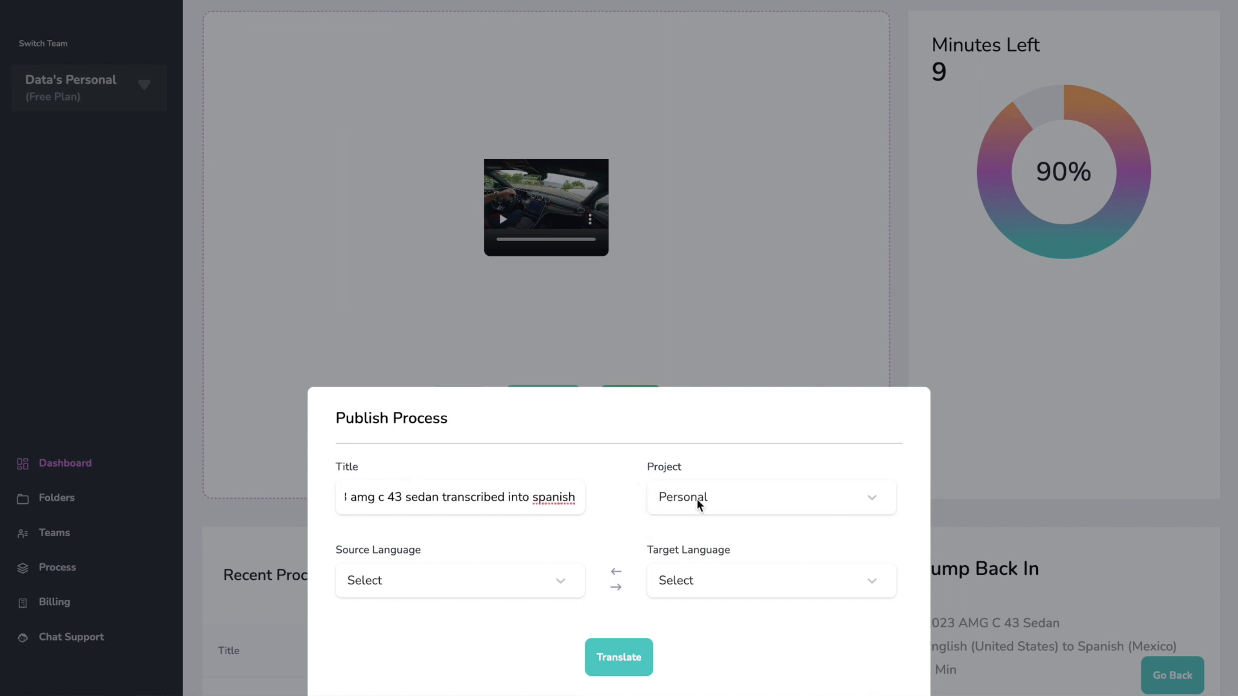
# - Keep the Personal project, with English as source and Spanish (Mexico) as target language
pyautogui.click(696, 498)
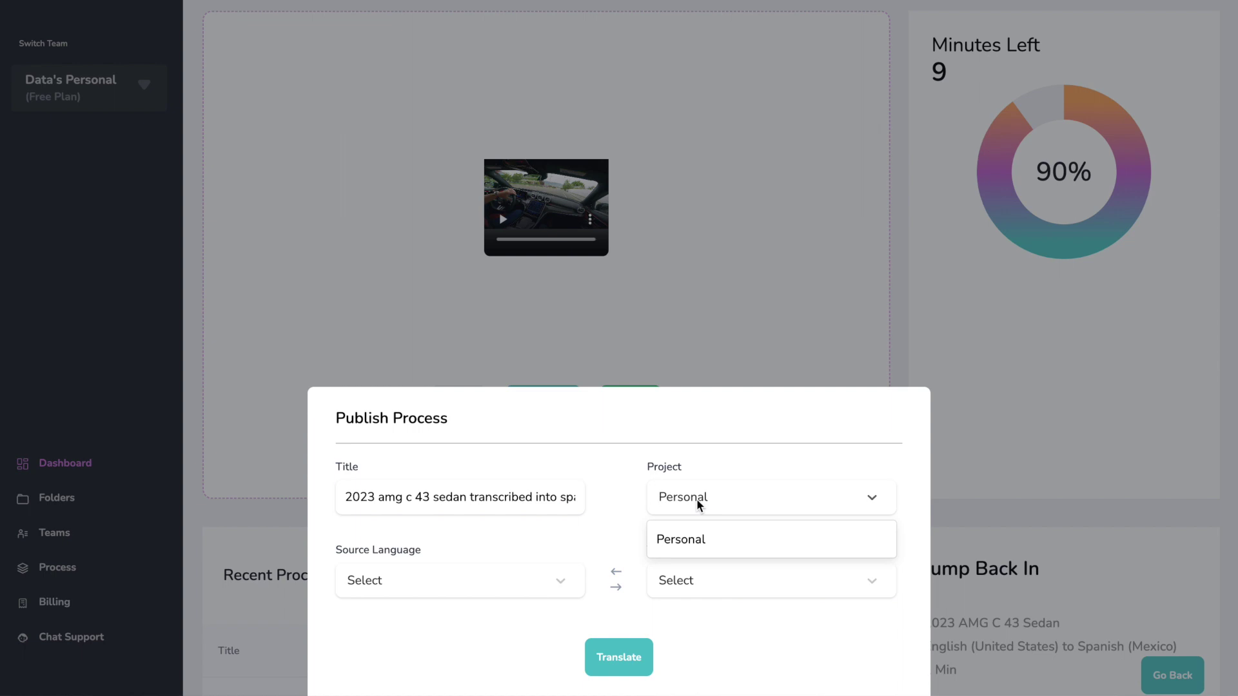
pyautogui.click(650, 539)
pyautogui.click(416, 583)
pyautogui.scroll(-1, 425, 607)
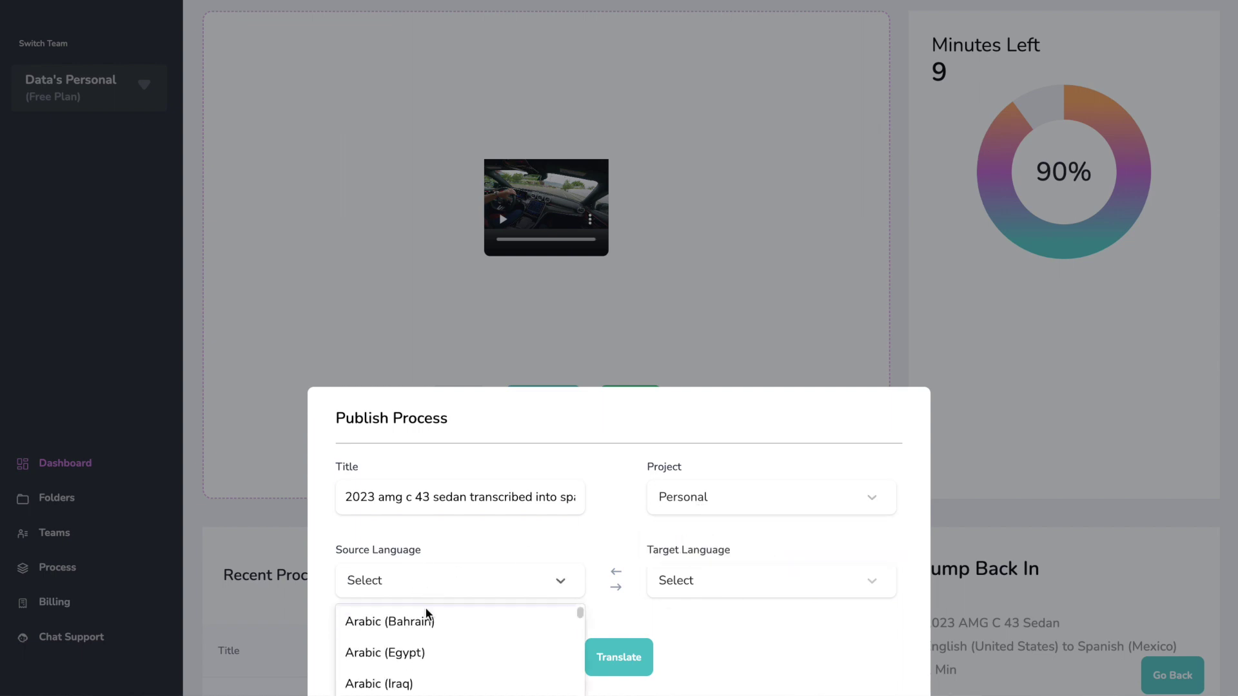
pyautogui.scroll(-3, 426, 609)
pyautogui.write('en')
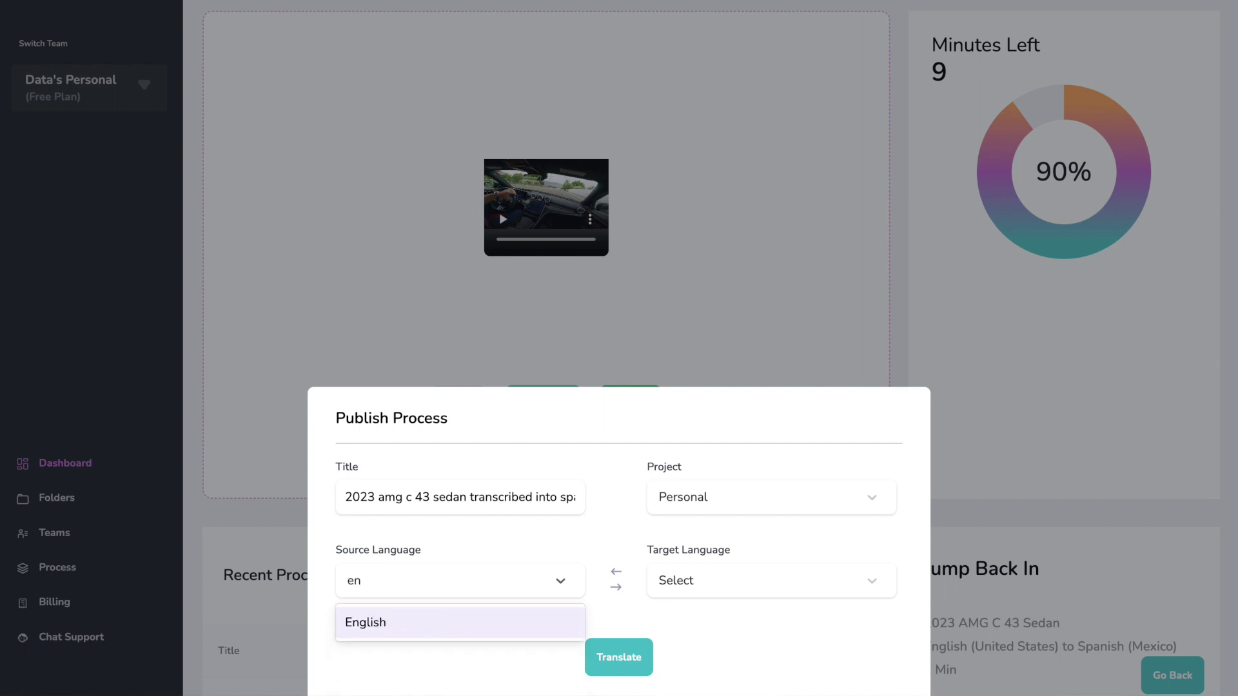
pyautogui.click(431, 625)
pyautogui.click(649, 574)
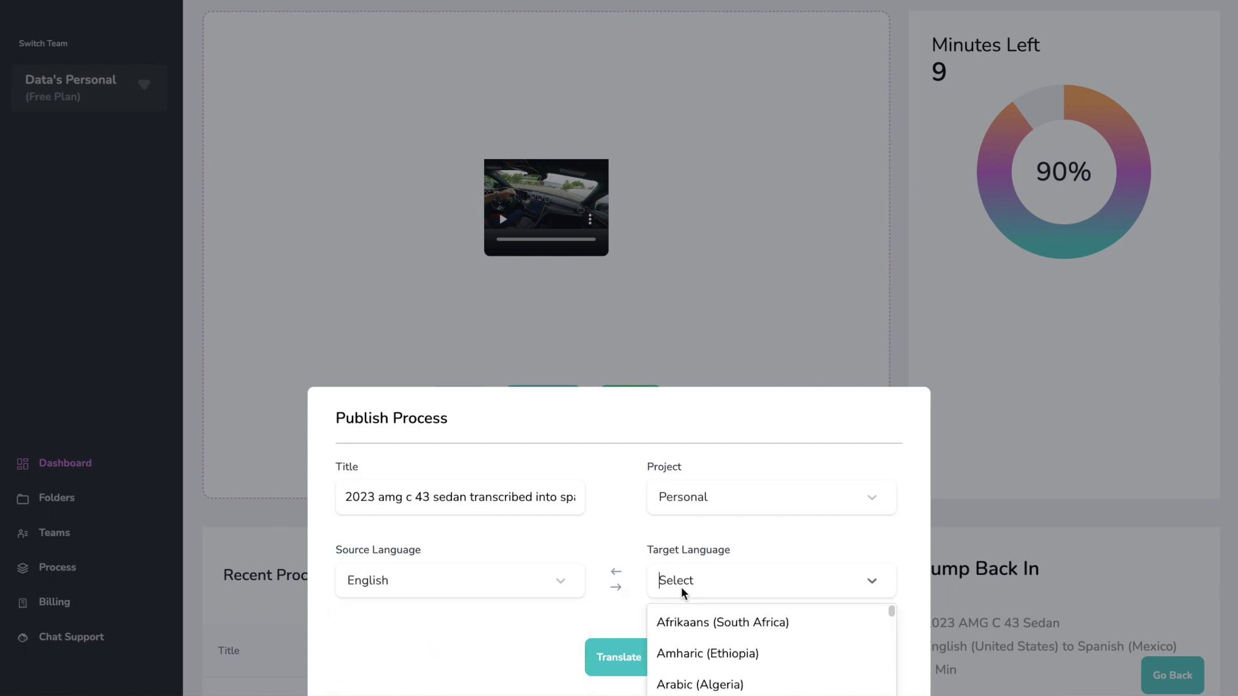
pyautogui.scroll(-1, 697, 668)
pyautogui.write('s')
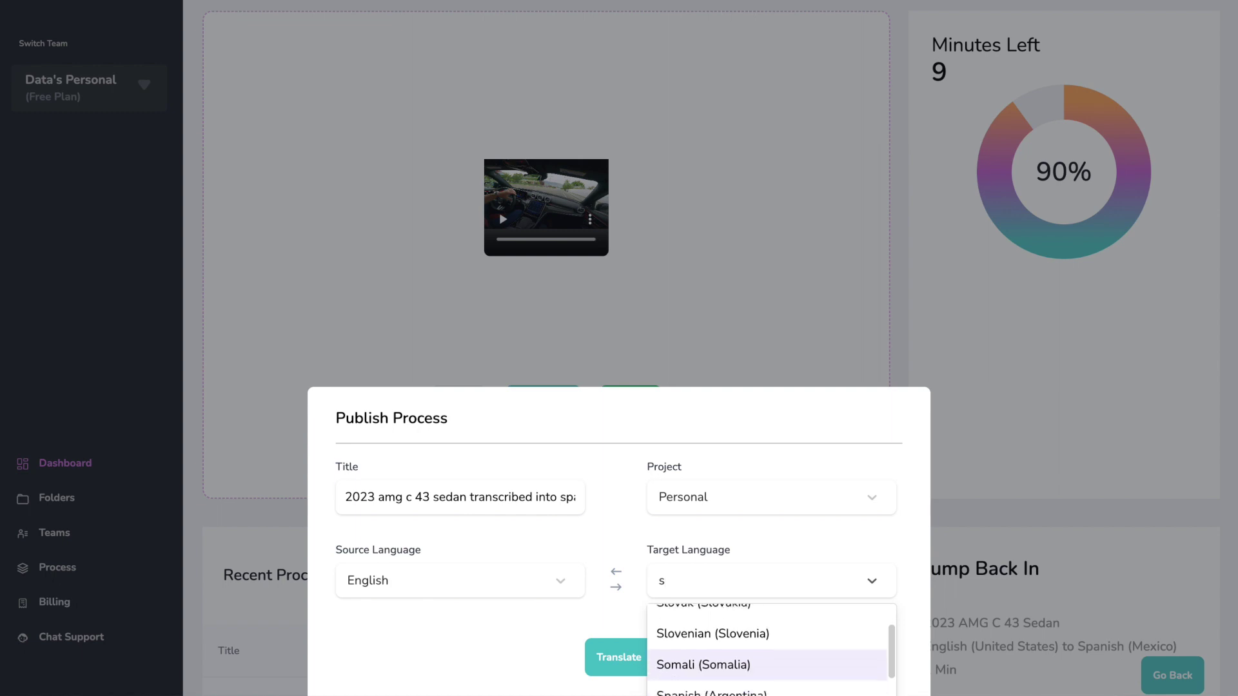
pyautogui.press('Down')
pyautogui.press('Down')
pyautogui.press('Down')
pyautogui.press('Down')
pyautogui.press('Down')
pyautogui.press('Down')
pyautogui.press('Down')
pyautogui.press('Down')
pyautogui.press('Down')
pyautogui.press('Down')
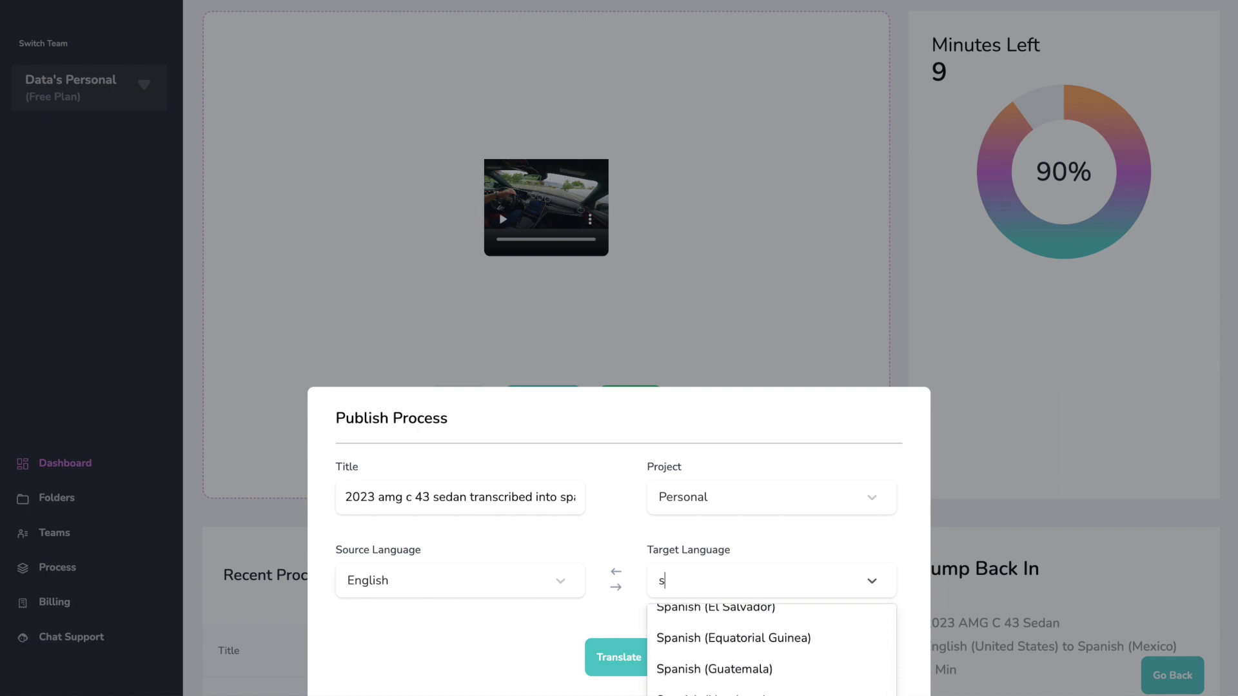
pyautogui.press('Down')
pyautogui.press('Return')
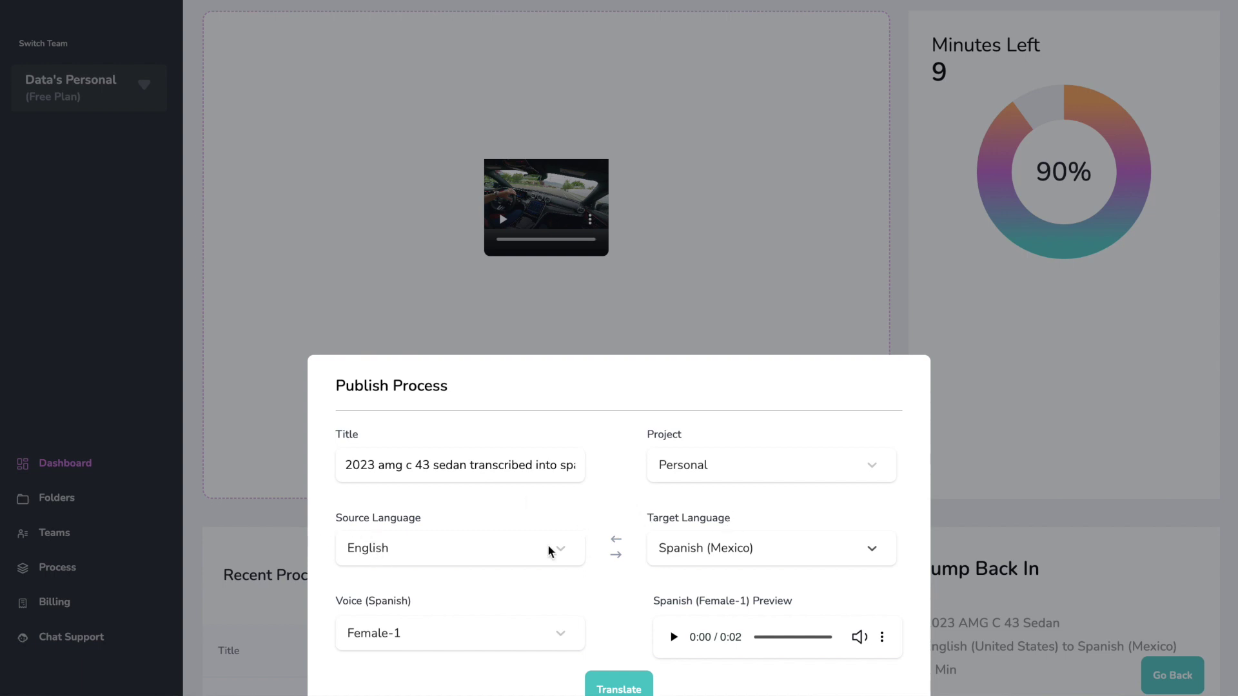
# - Set the Spanish voice to Male-1, play its sample, and submit the translation
pyautogui.click(373, 634)
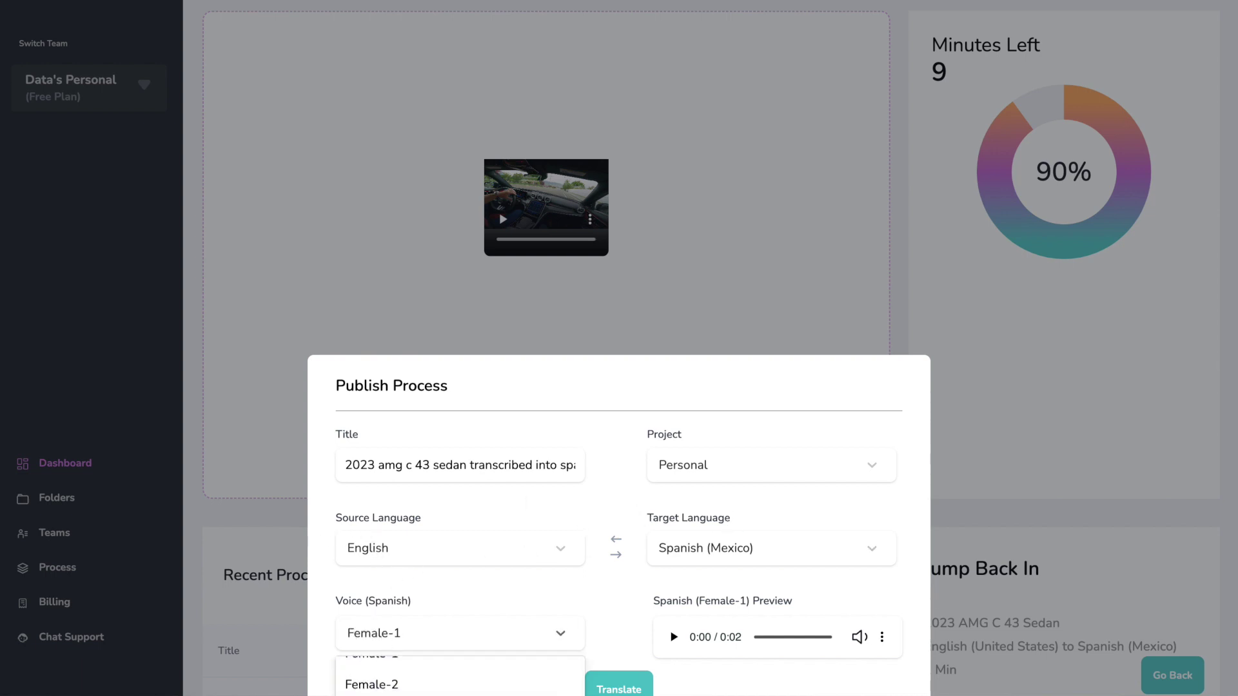
pyautogui.press('Return')
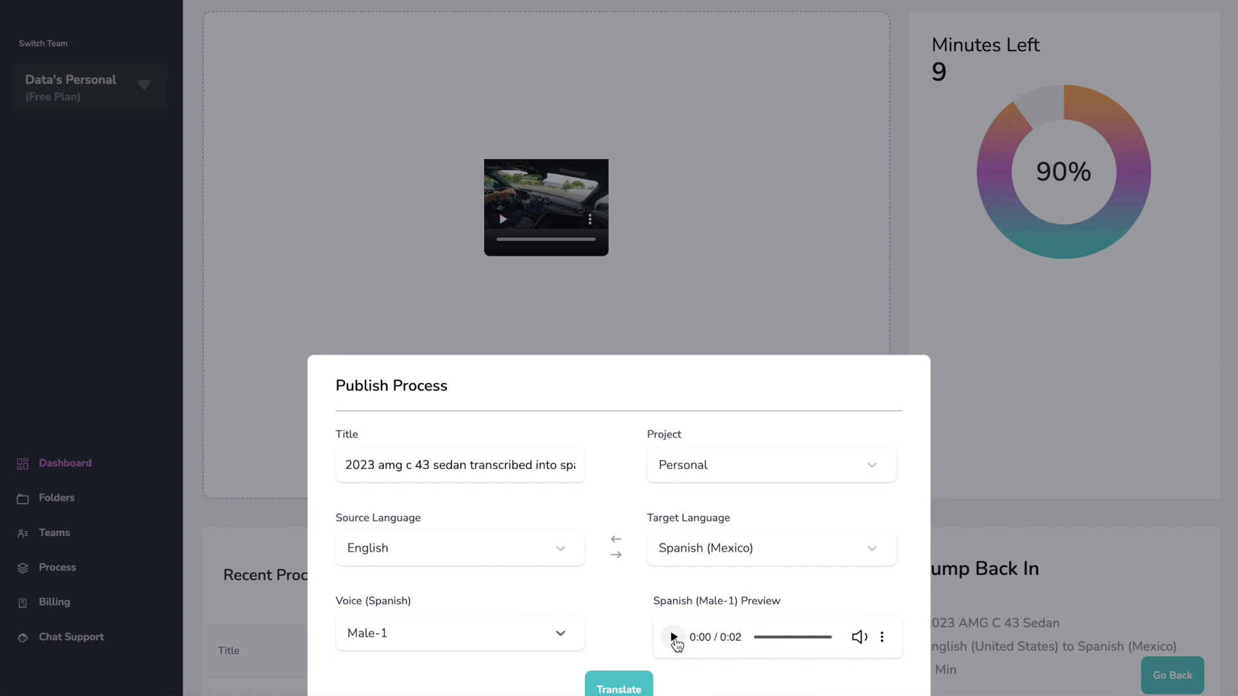
pyautogui.click(676, 641)
pyautogui.click(675, 641)
pyautogui.click(675, 641)
pyautogui.press('Tab')
pyautogui.click(613, 305)
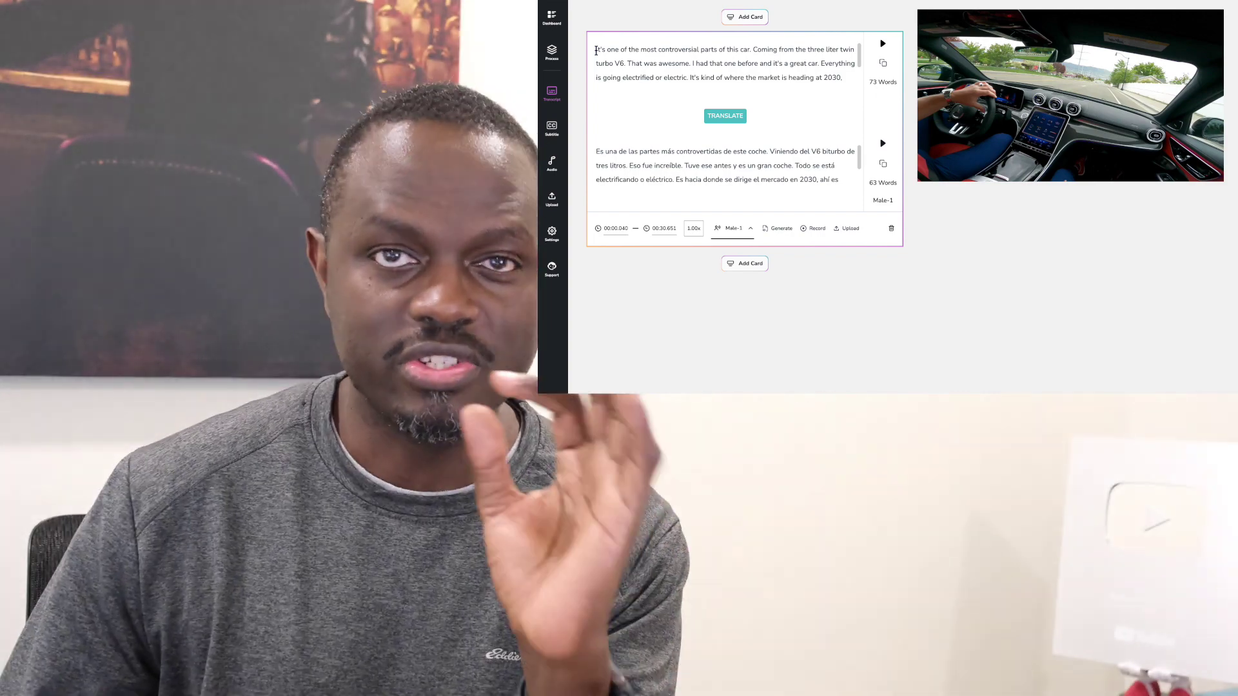
# - Select the first card's English text, stop English playback, and play the subtitled Spanish segment
pyautogui.moveTo(596, 50); pyautogui.dragTo(835, 84)
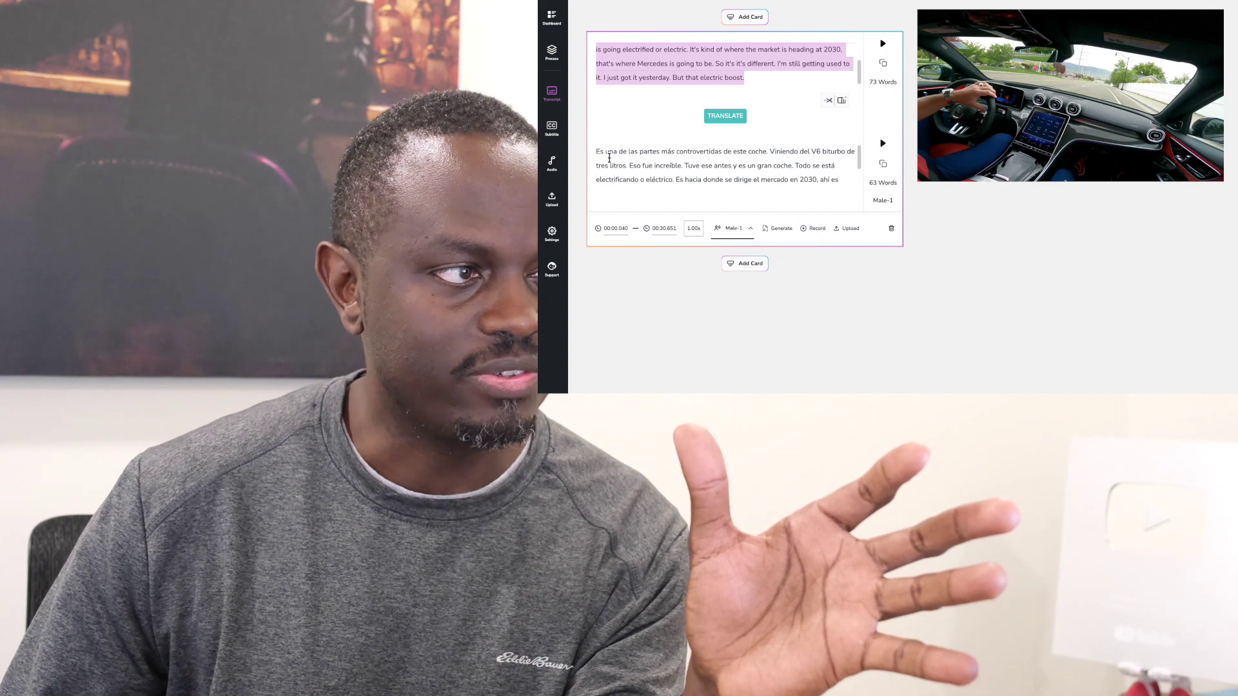
pyautogui.click(610, 159)
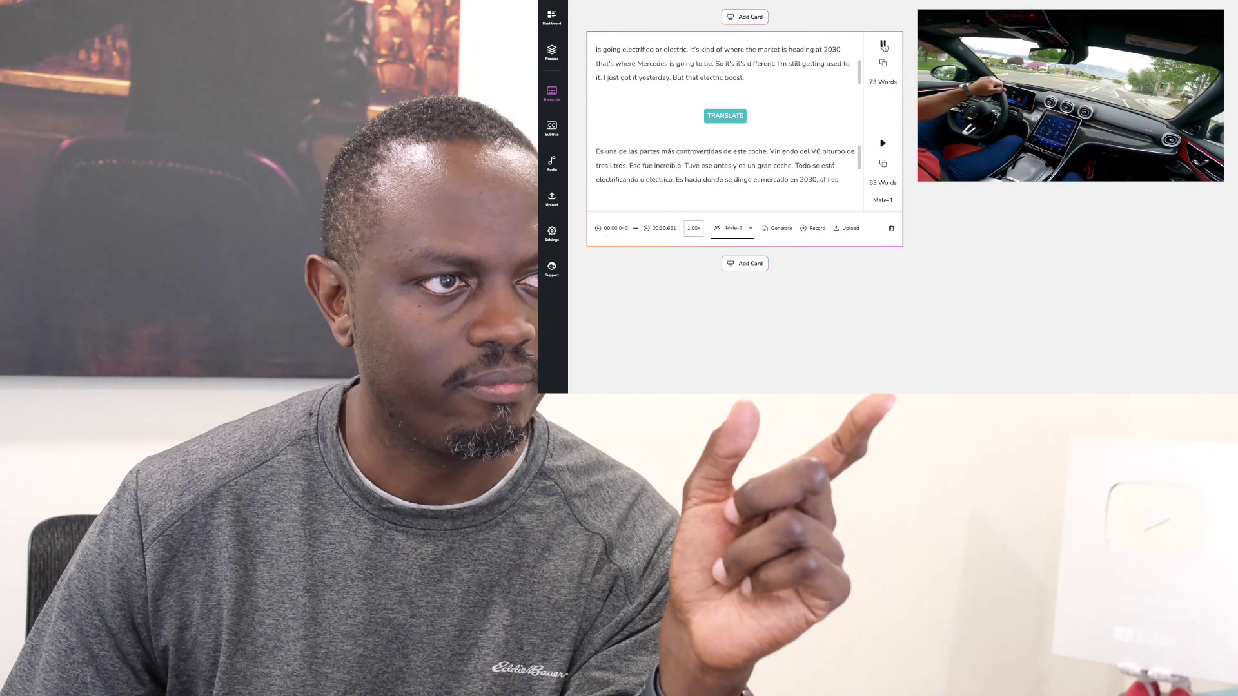
pyautogui.click(884, 46)
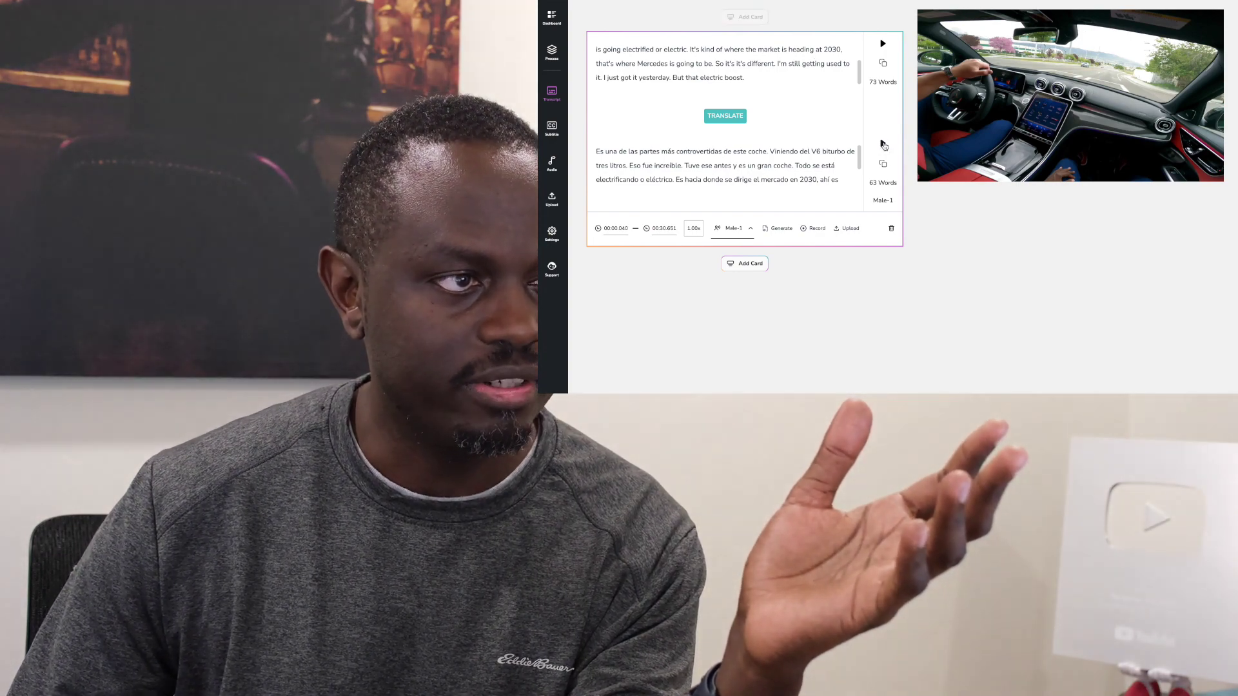
pyautogui.click(883, 146)
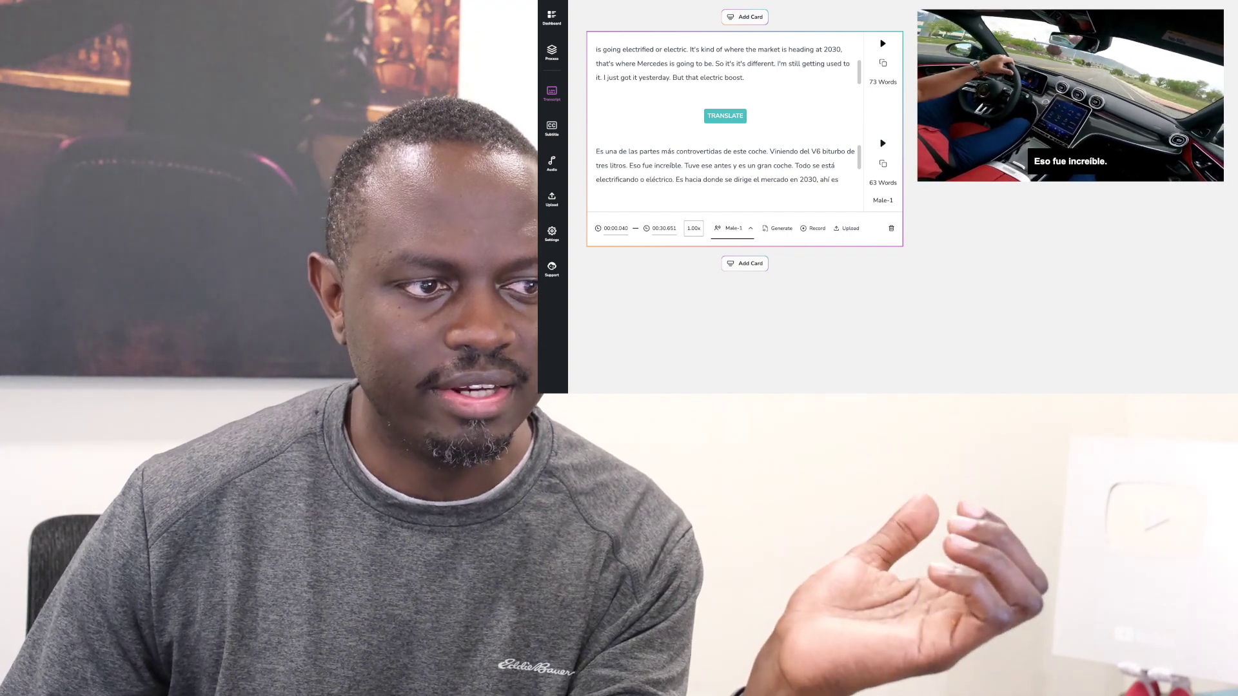
pyautogui.scroll(-1, 1096, 390)
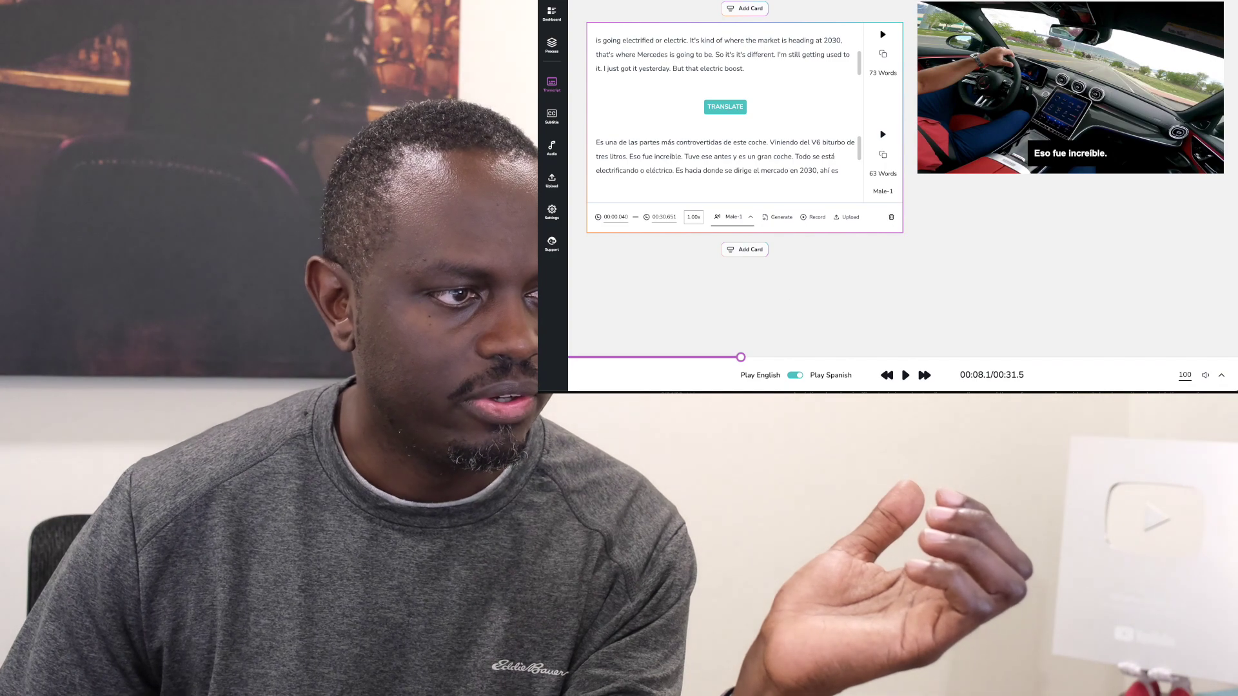
pyautogui.scroll(-1, 994, 354)
# - Play and pause the translated video, then expand it into the full timeline
pyautogui.press('space')
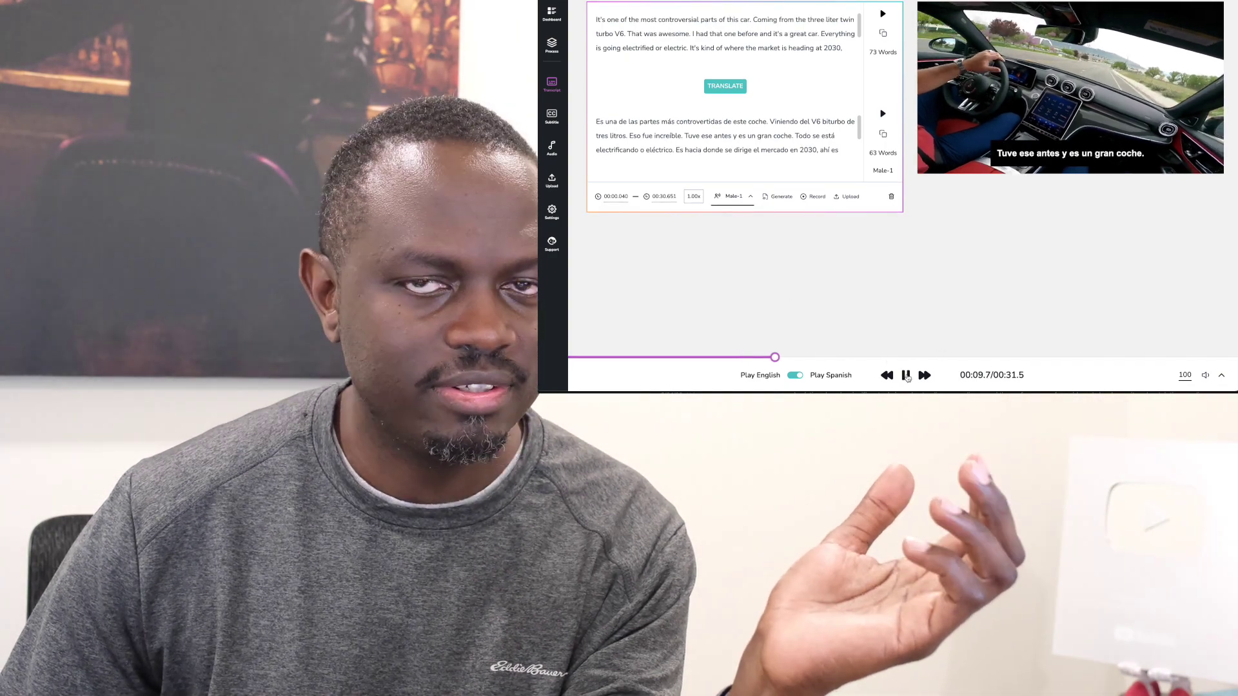
pyautogui.press('space')
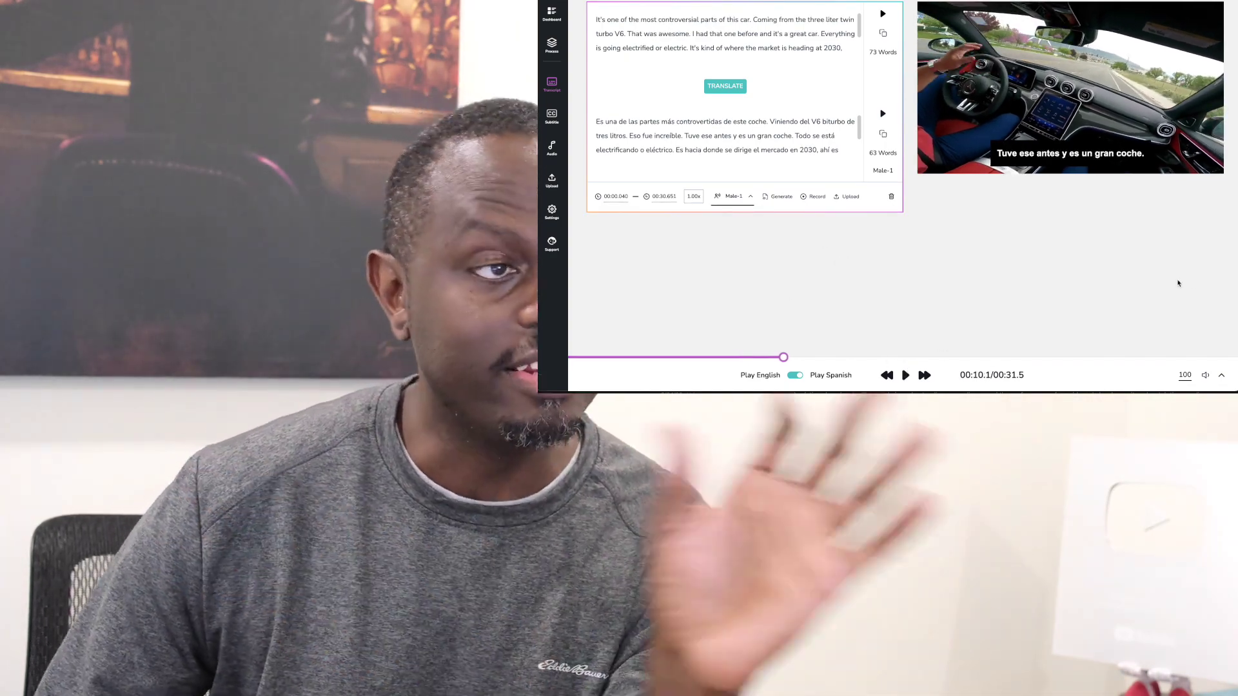
pyautogui.click(1221, 377)
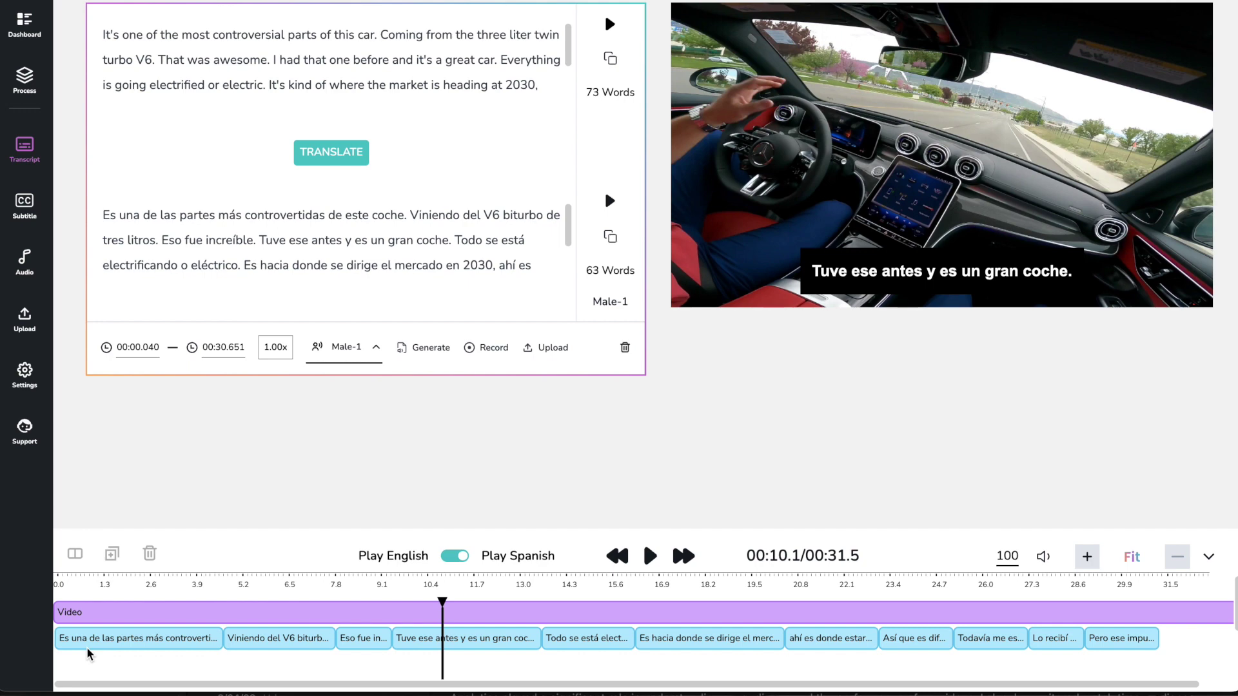
pyautogui.scroll(2, 810, 597)
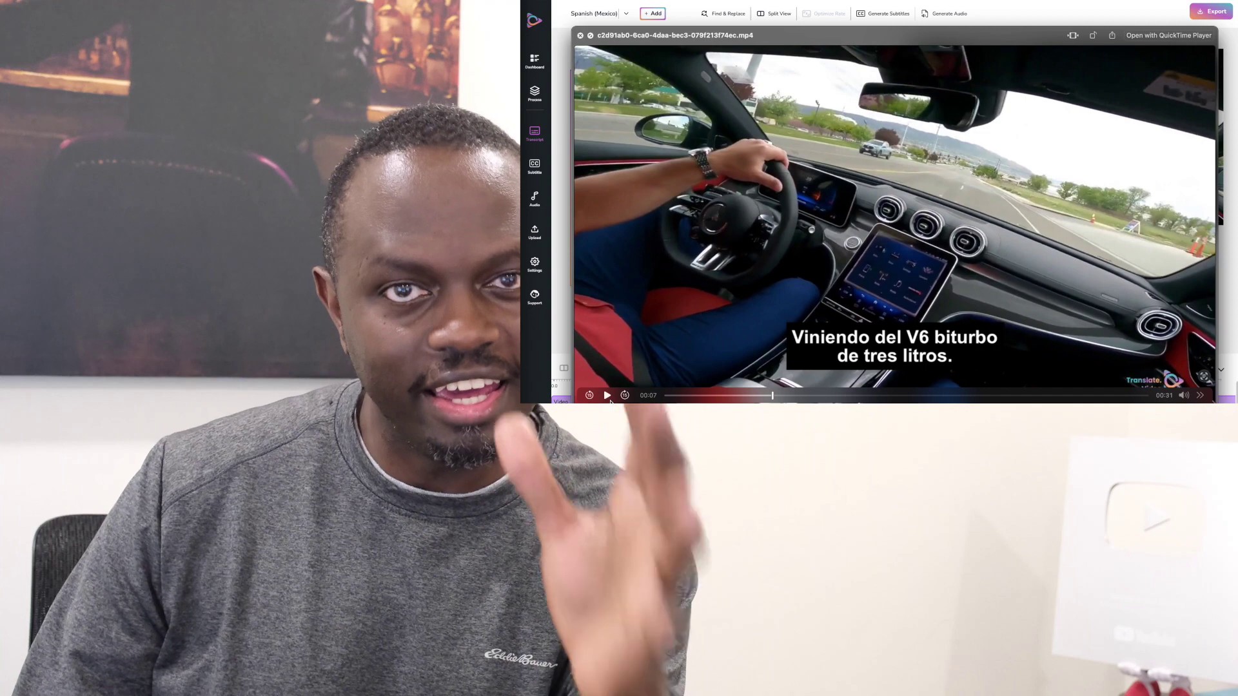
# - Play the exported Spanish video in QuickTime Player and pause it at 21 seconds
pyautogui.click(607, 396)
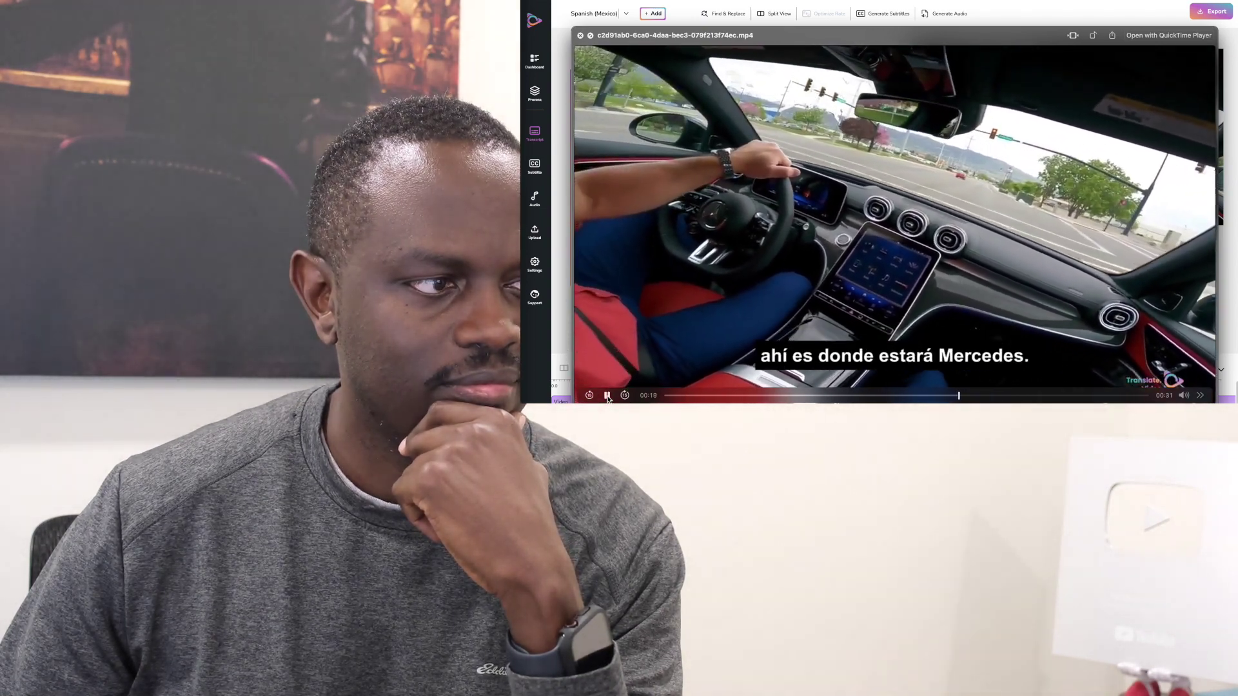
pyautogui.click(608, 395)
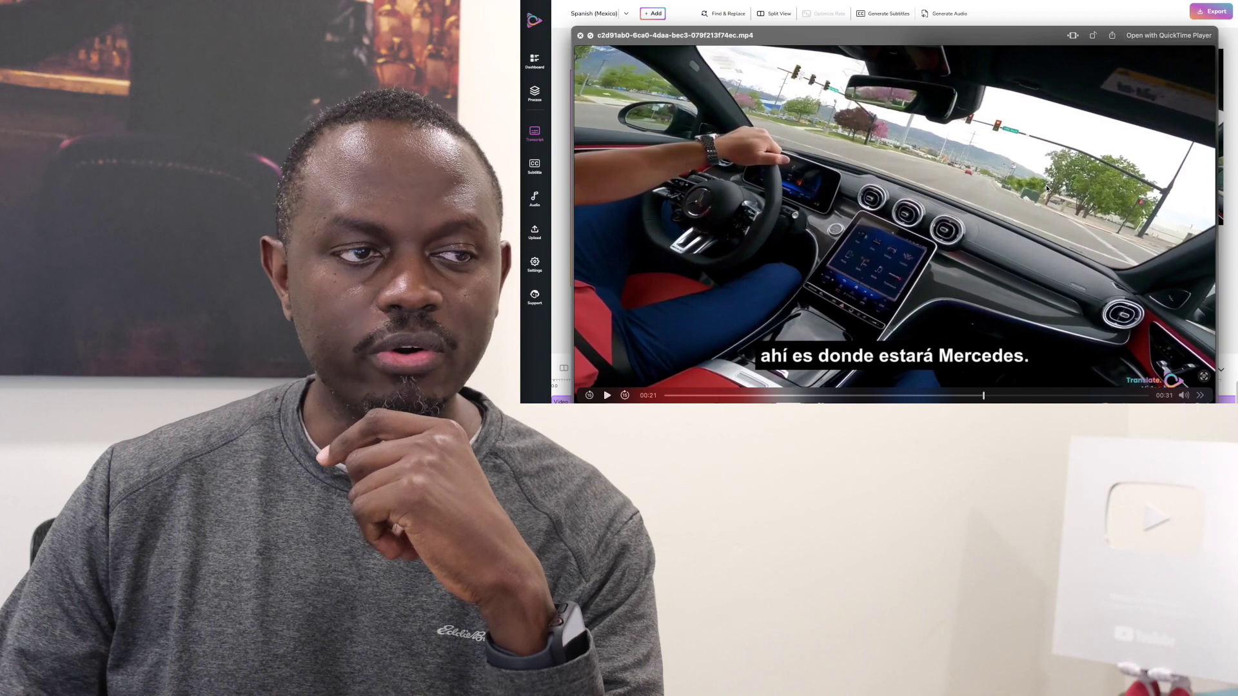